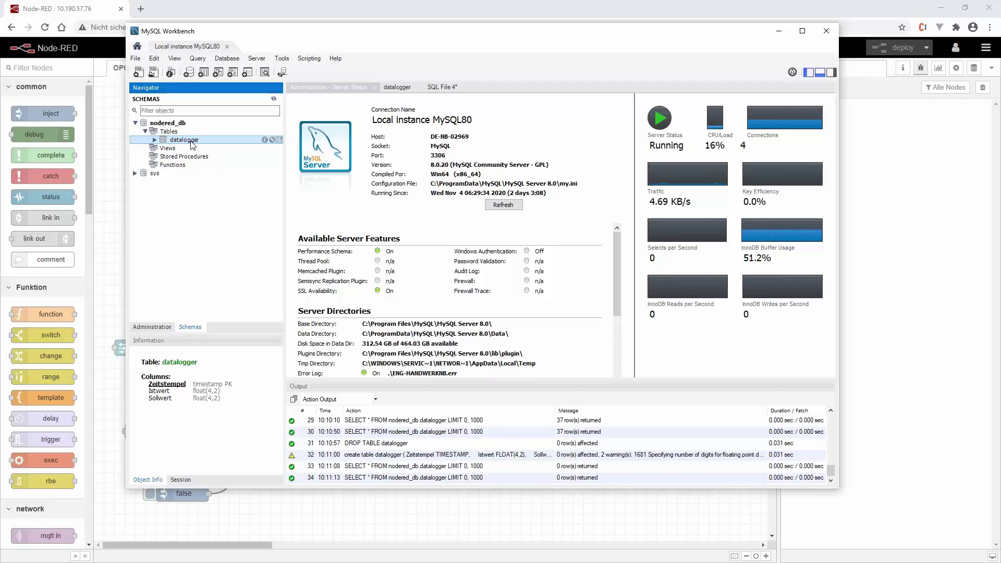
Insert a row with CURRENT_TIMESTAMP, 12 and 34 into the datalogger table and query all its rows.
click(279, 140)
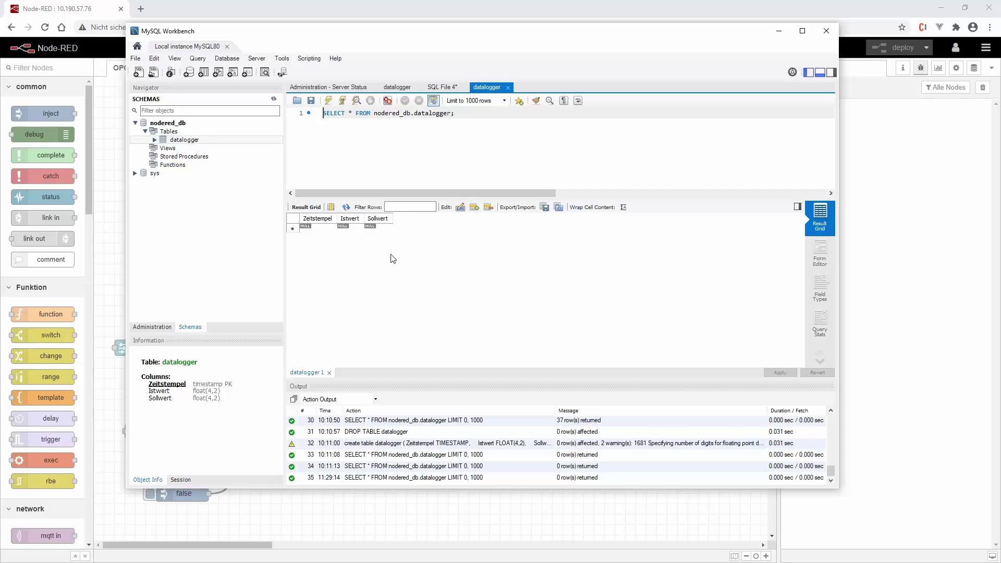
click(404, 87)
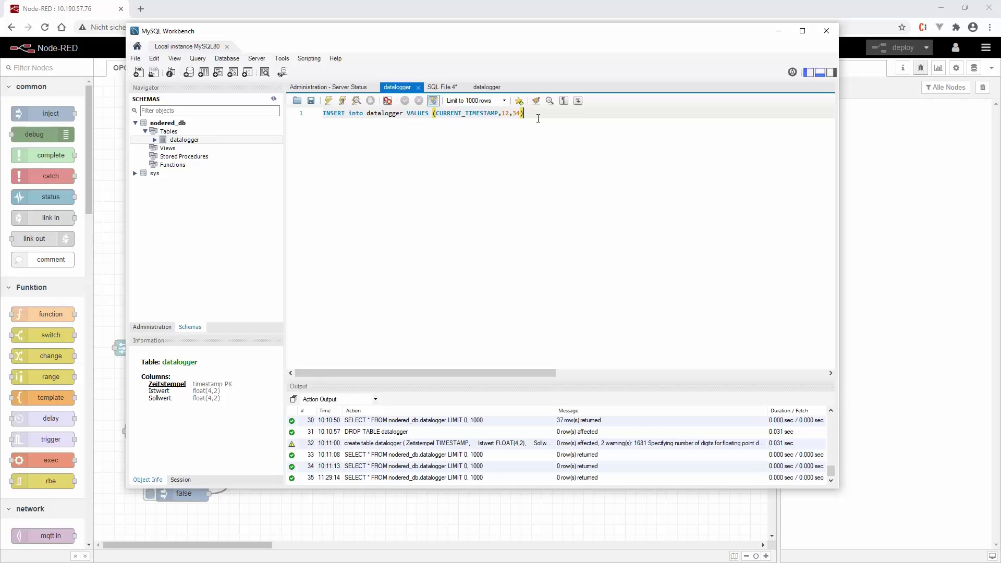
click(328, 101)
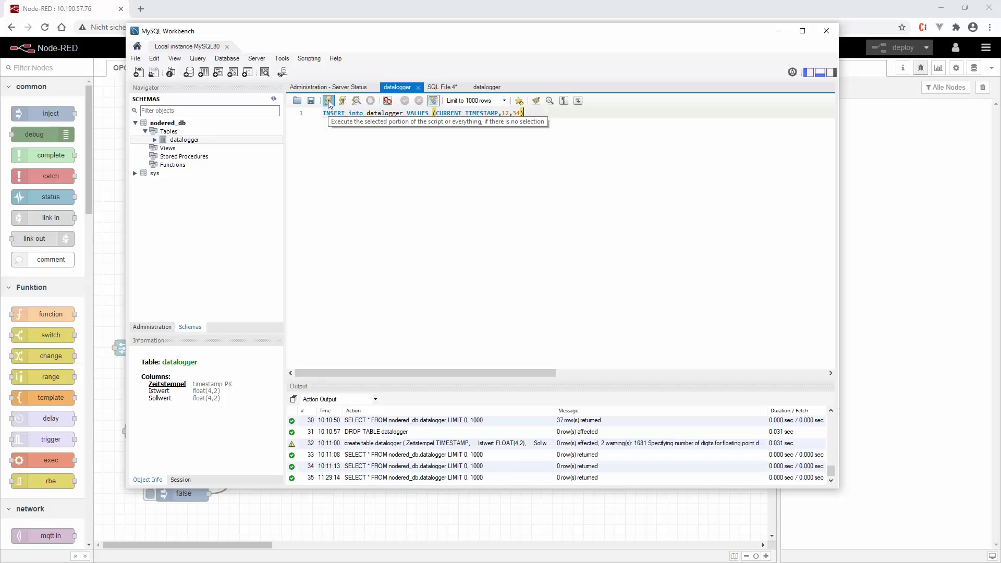
click(485, 88)
click(329, 102)
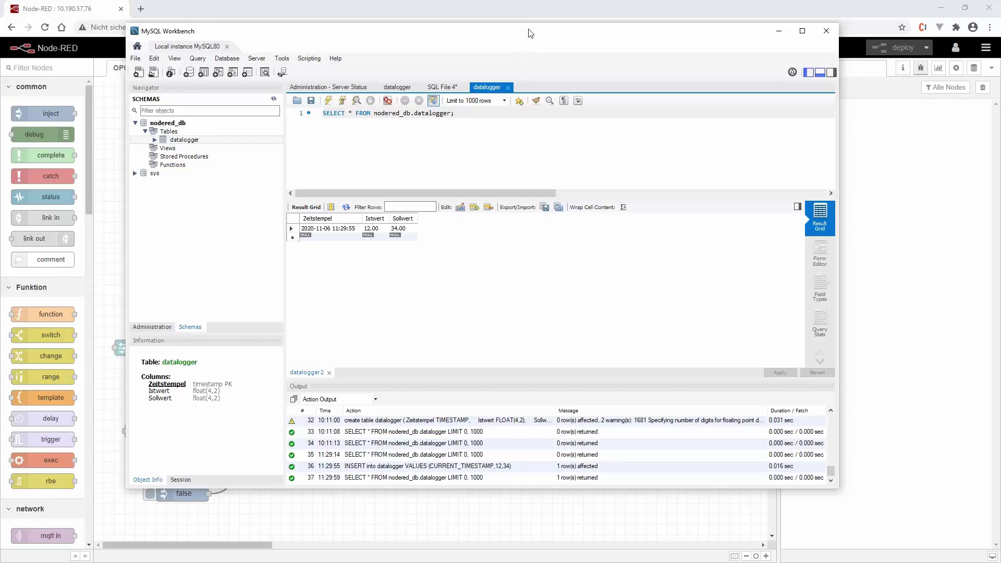
Switch to Node-RED and place a mysql node in the empty area beside the Istwert and Sollwert gauges.
key(super+Down)
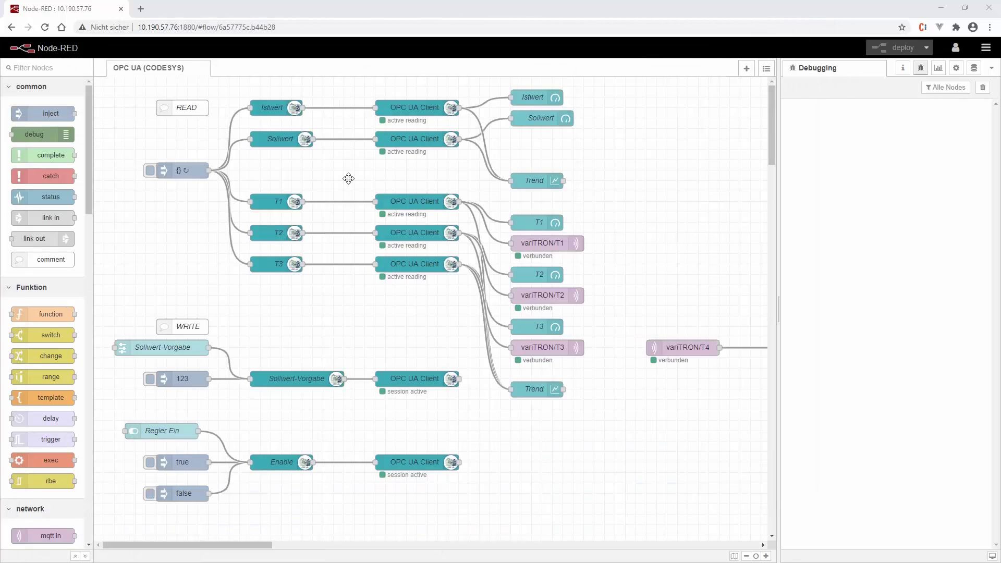
drag(89, 138, 86, 376)
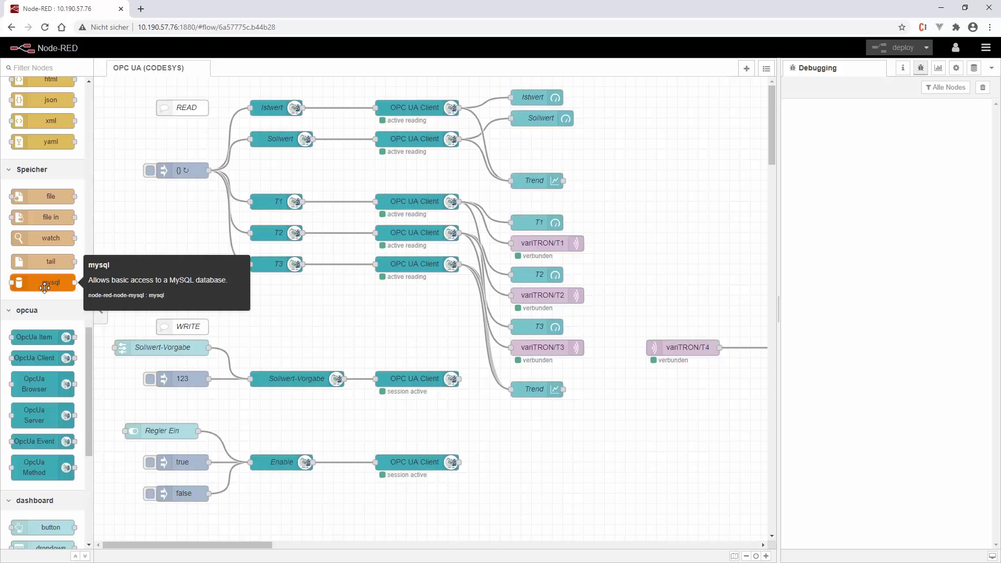
drag(42, 288, 694, 152)
drag(202, 546, 274, 537)
drag(416, 152, 536, 142)
Configure the mysql node to use the nodered_db database connection and deploy the flow.
double_click(536, 142)
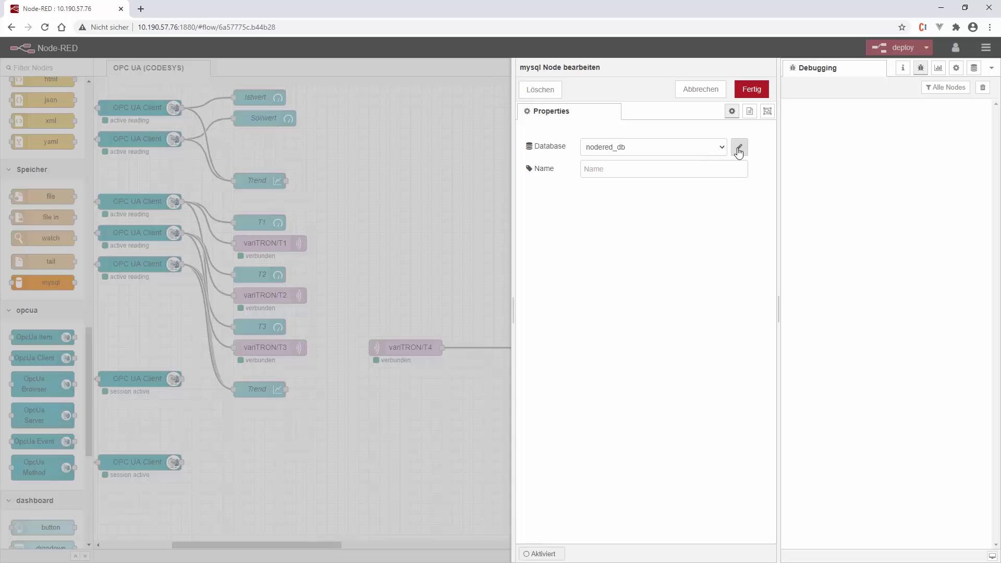
click(739, 149)
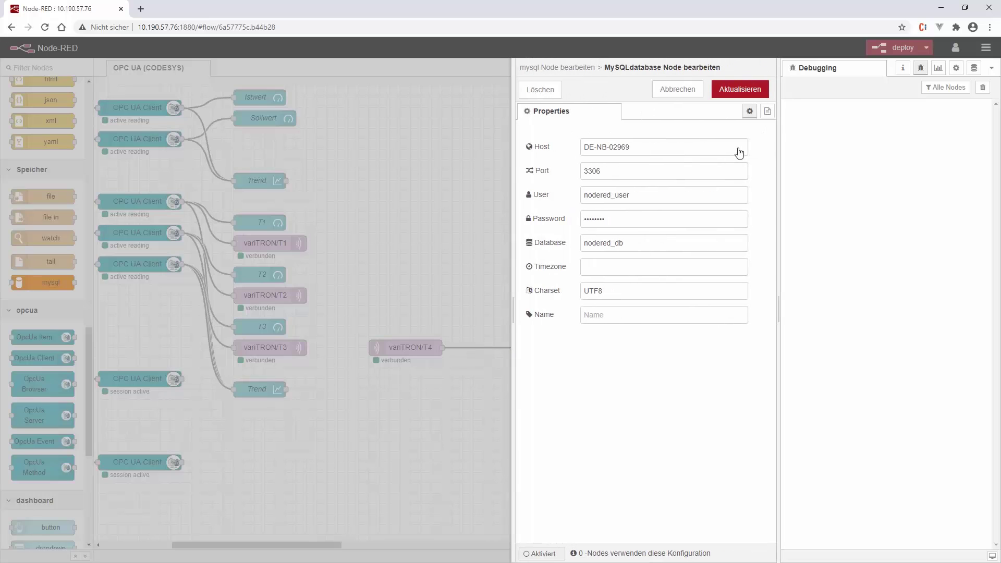
click(643, 146)
click(743, 94)
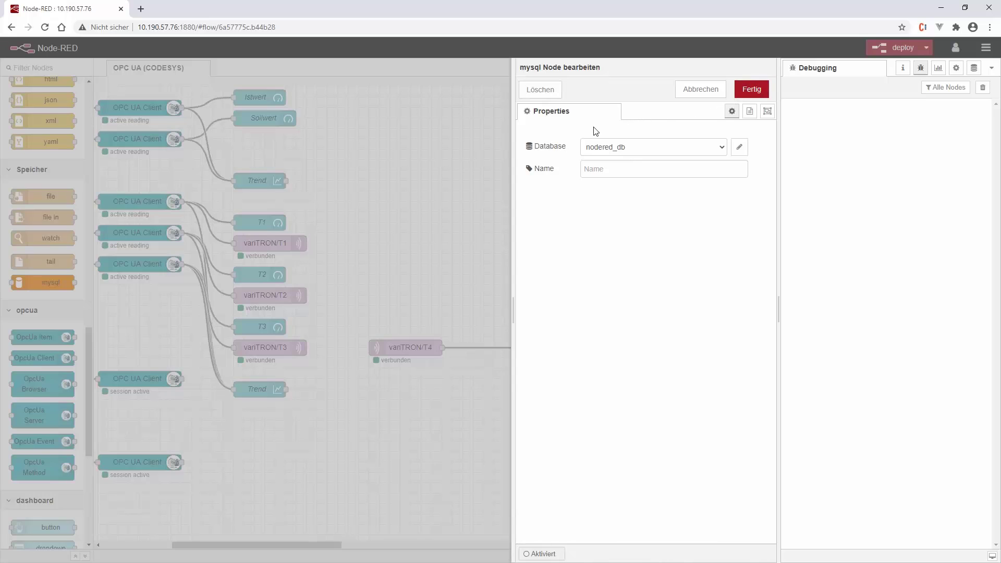
click(753, 90)
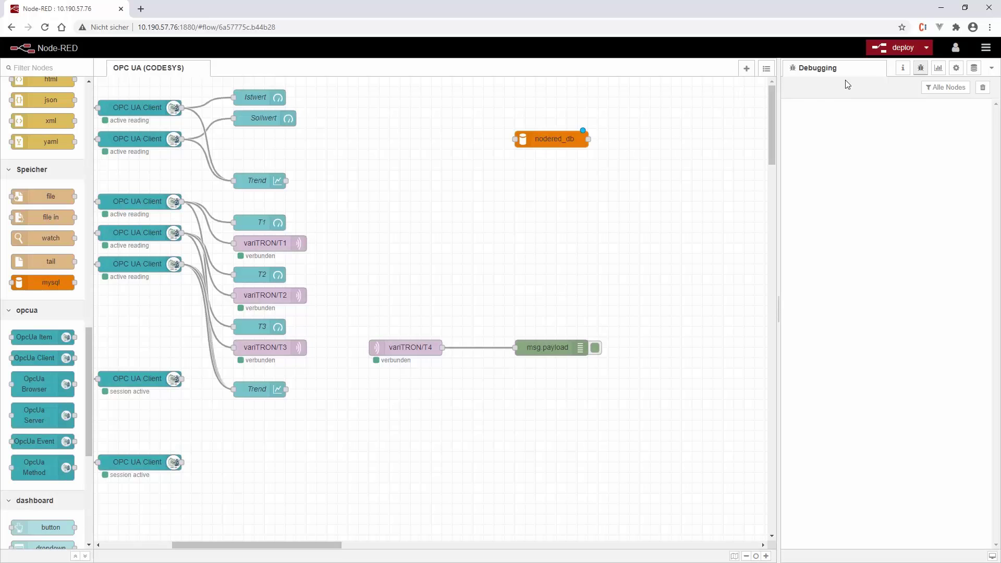
click(898, 48)
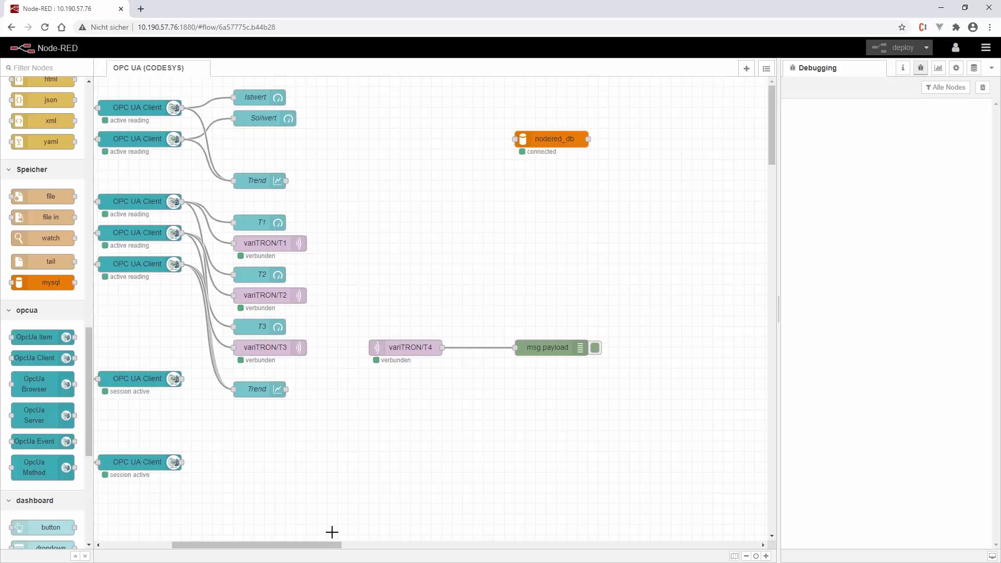
Add a join node below the Sollwert gauge and wire the Istwert and Sollwert OPC UA Client outputs to it.
drag(331, 546, 299, 549)
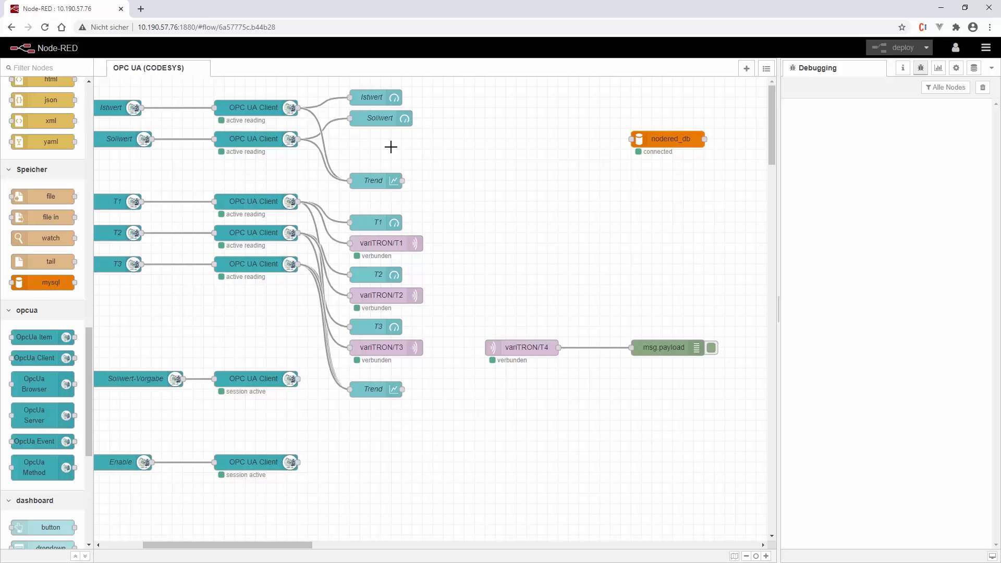
drag(90, 336, 160, 328)
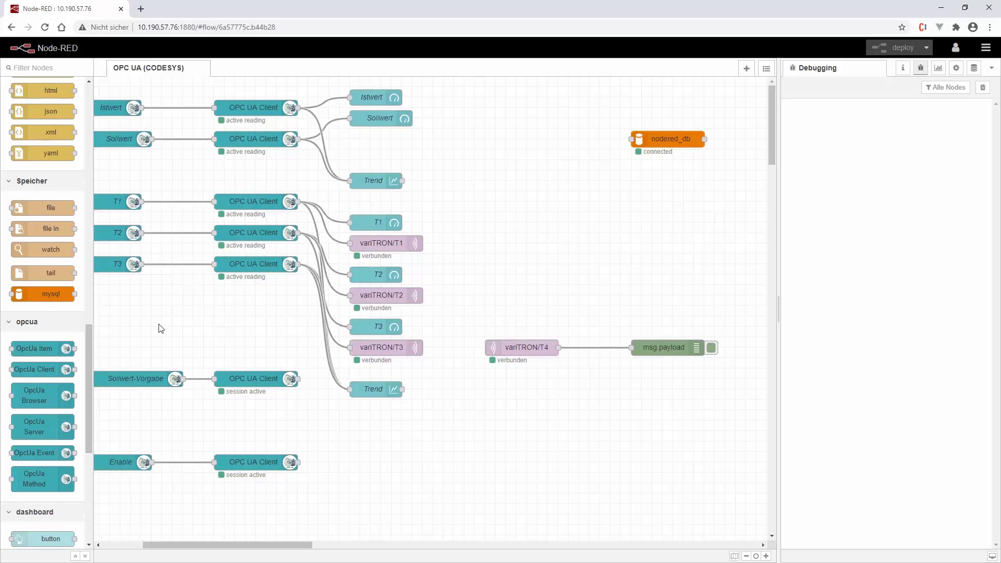
drag(90, 339, 81, 266)
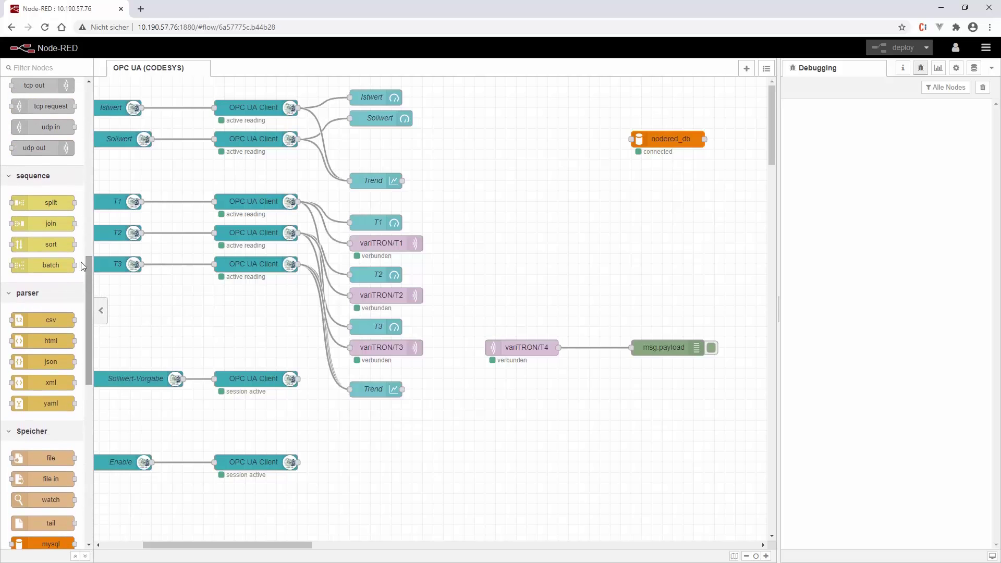
drag(39, 223, 390, 149)
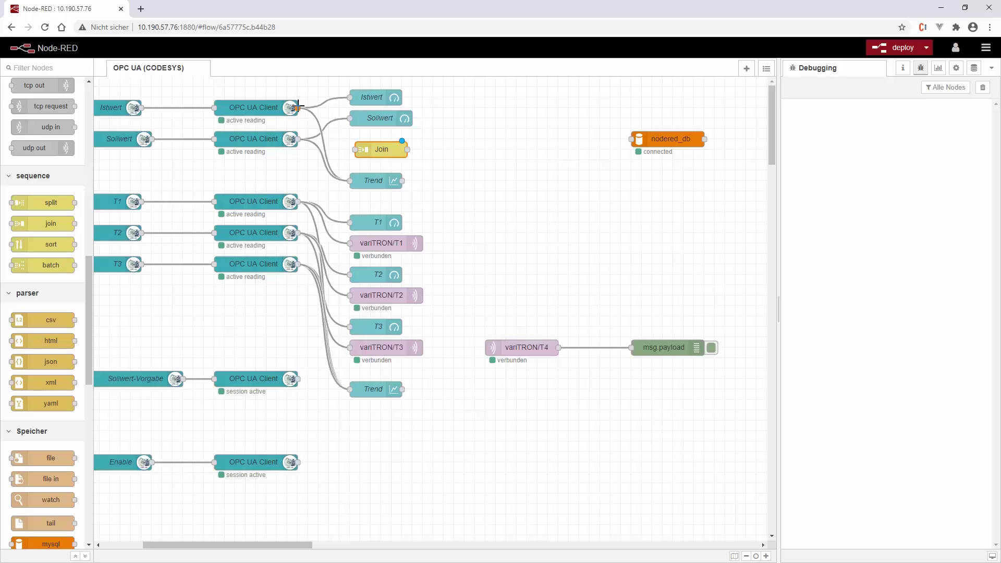
drag(297, 107, 357, 149)
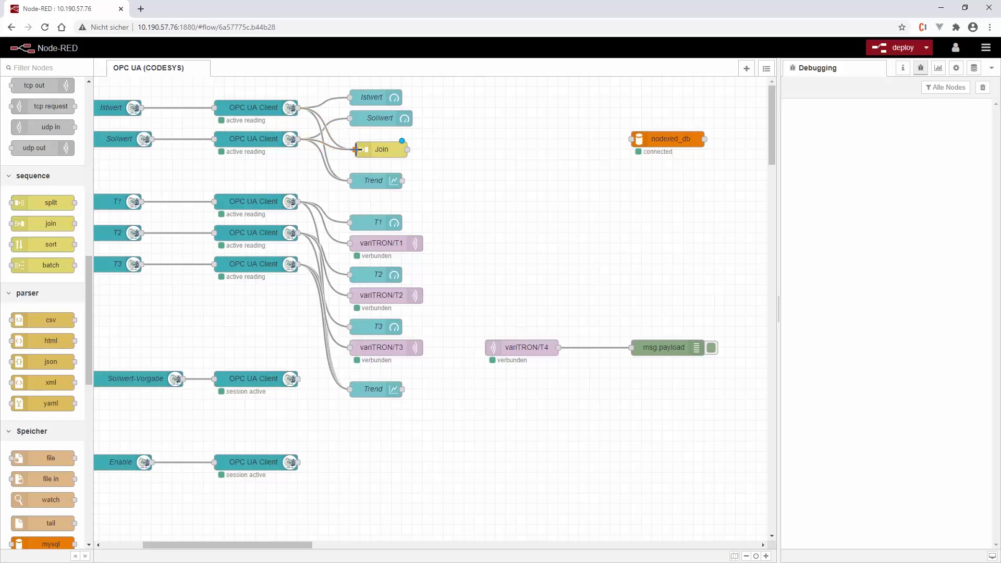
Set the join node to Manuell mode, combining msg.payload into "ein Array" after 2 message parts.
double_click(391, 152)
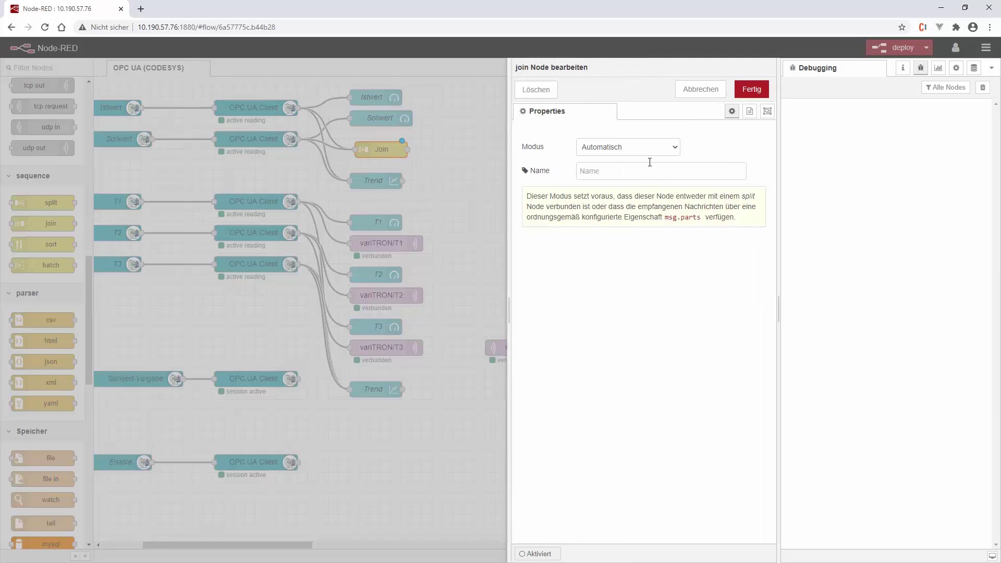
click(653, 151)
click(638, 170)
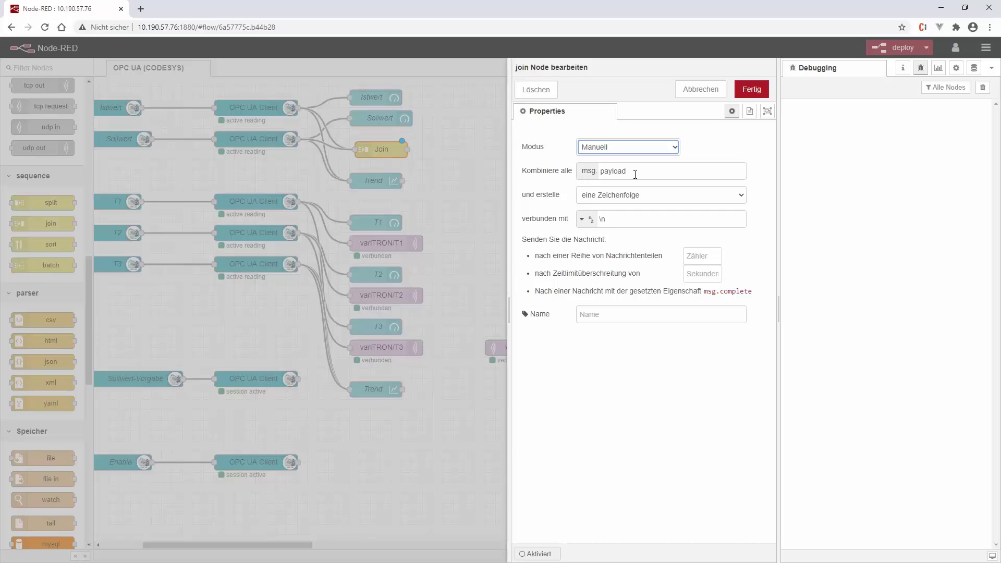
click(616, 194)
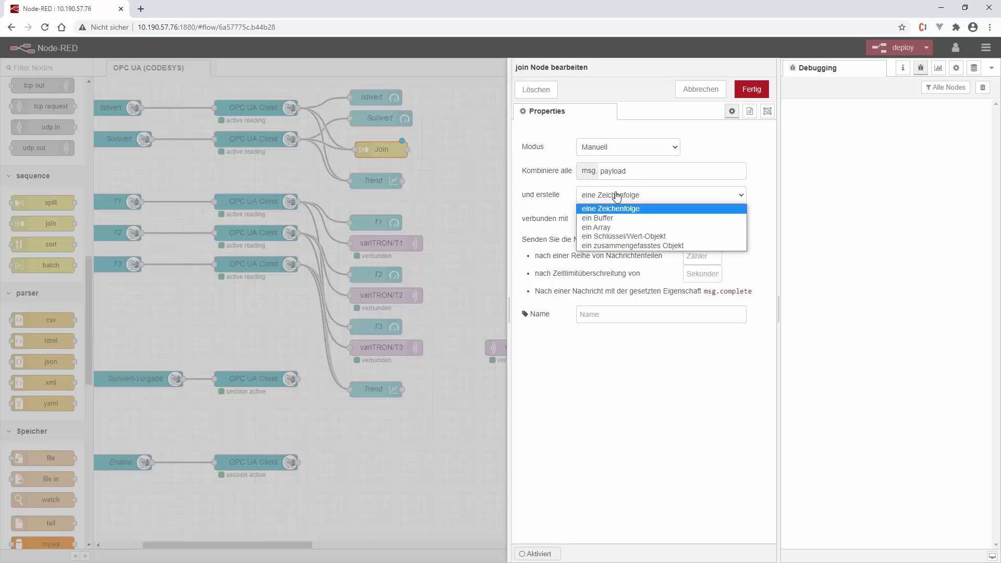
click(616, 229)
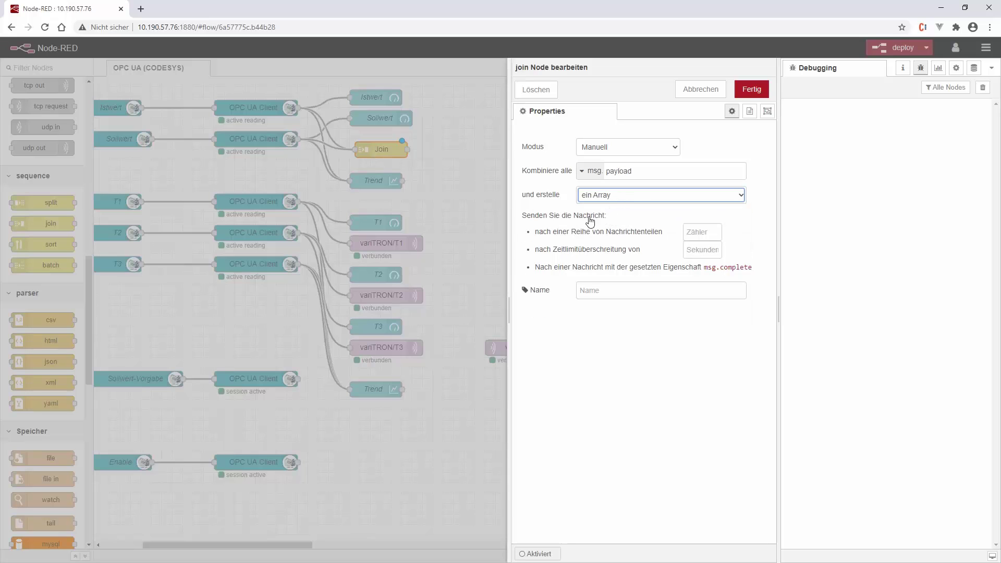
click(701, 233)
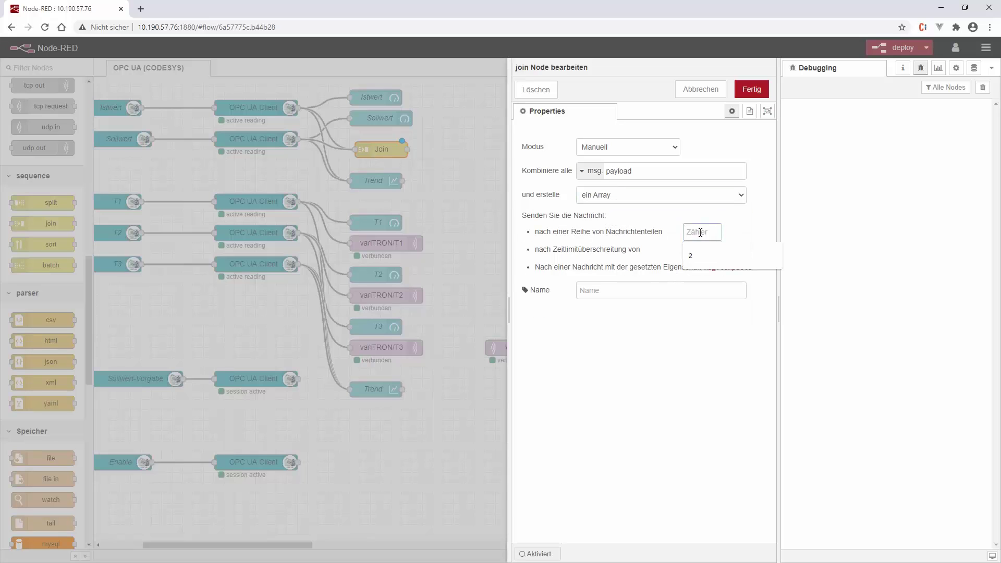
text(2)
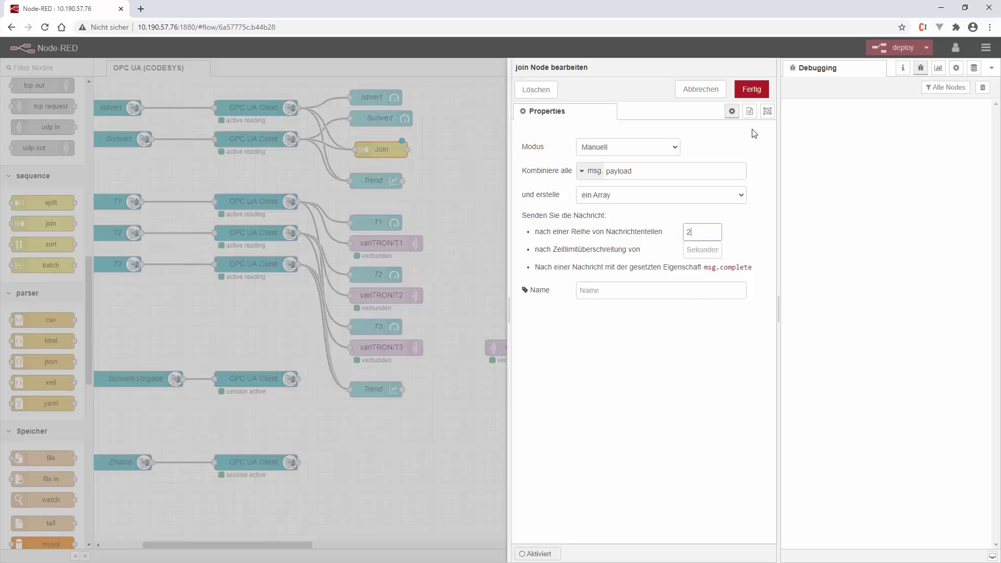
Name the join node "Istwert und Sollwert in Array" and accept its settings.
click(629, 286)
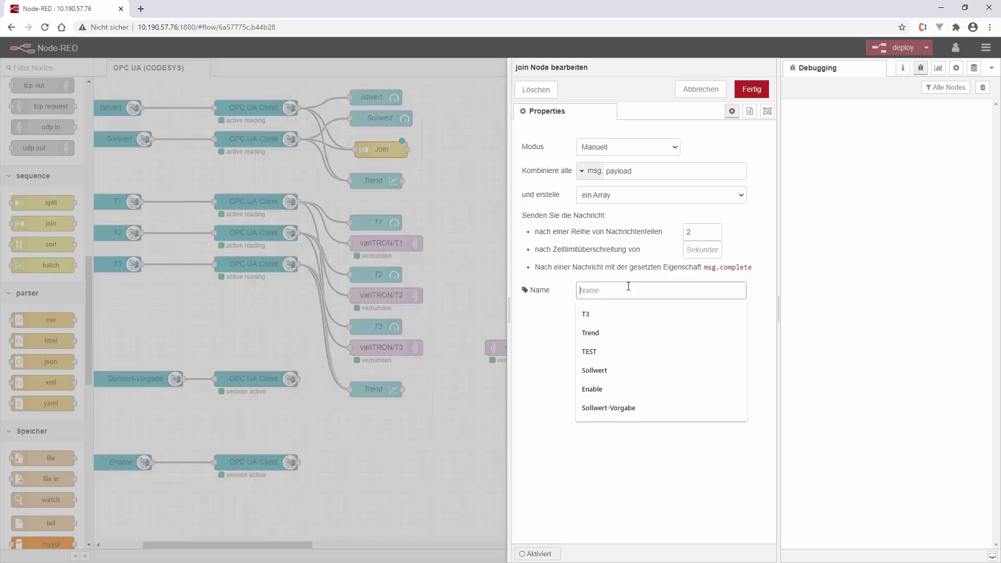
text(Istwert )
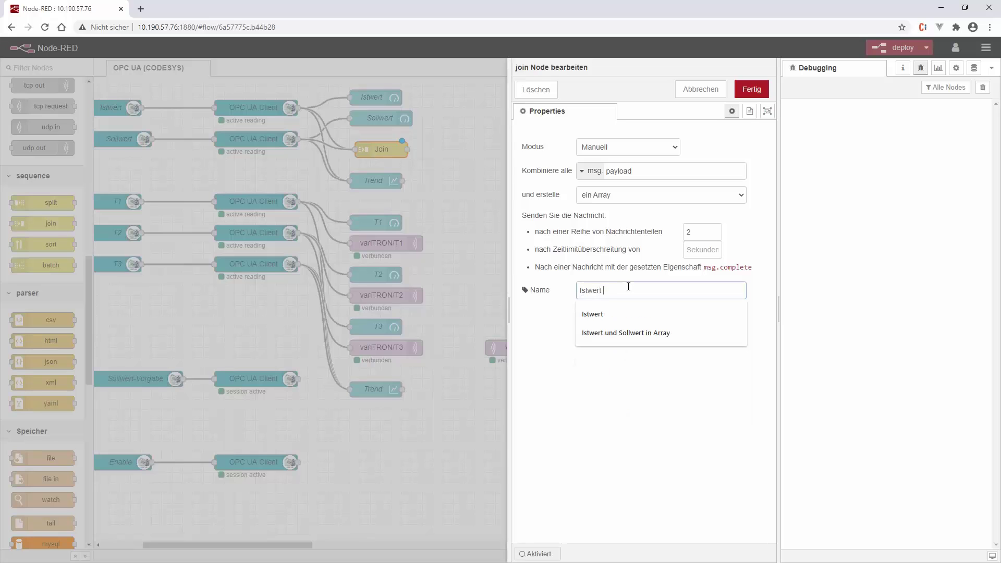
text(und S)
key(Down)
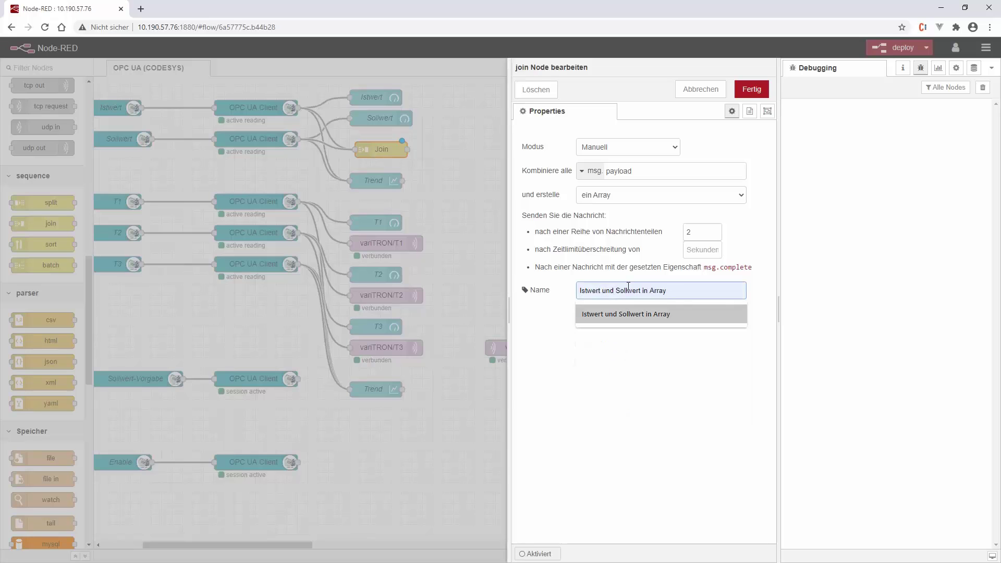
key(Return)
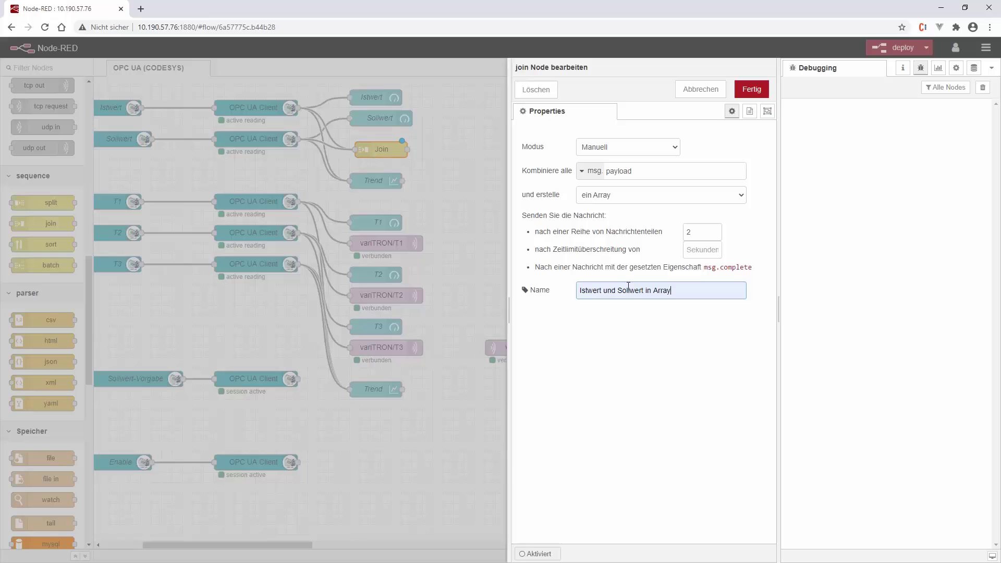
click(753, 91)
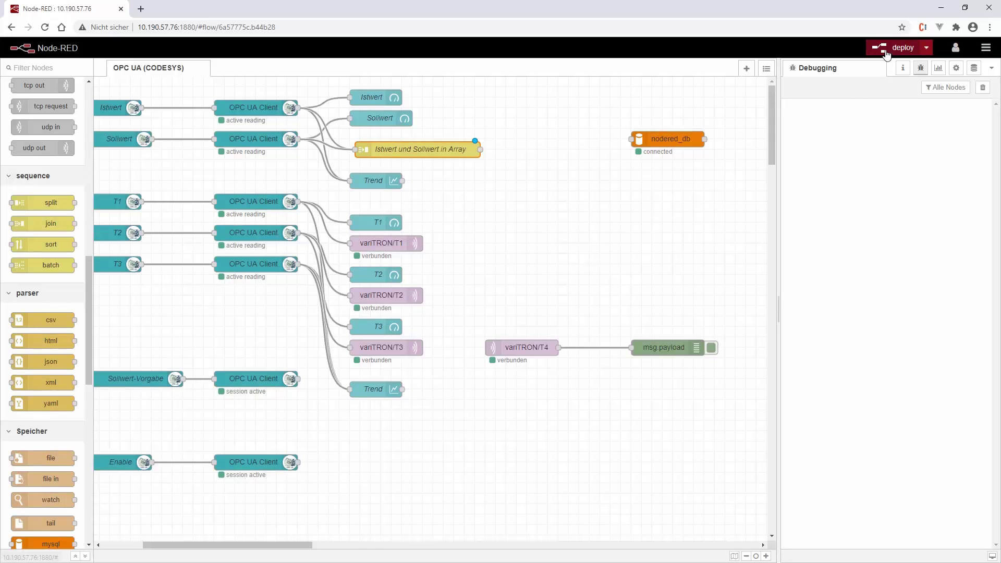
Connect a new debug node to the output of the join node and deploy the flow.
drag(87, 275, 87, 105)
drag(51, 135, 548, 155)
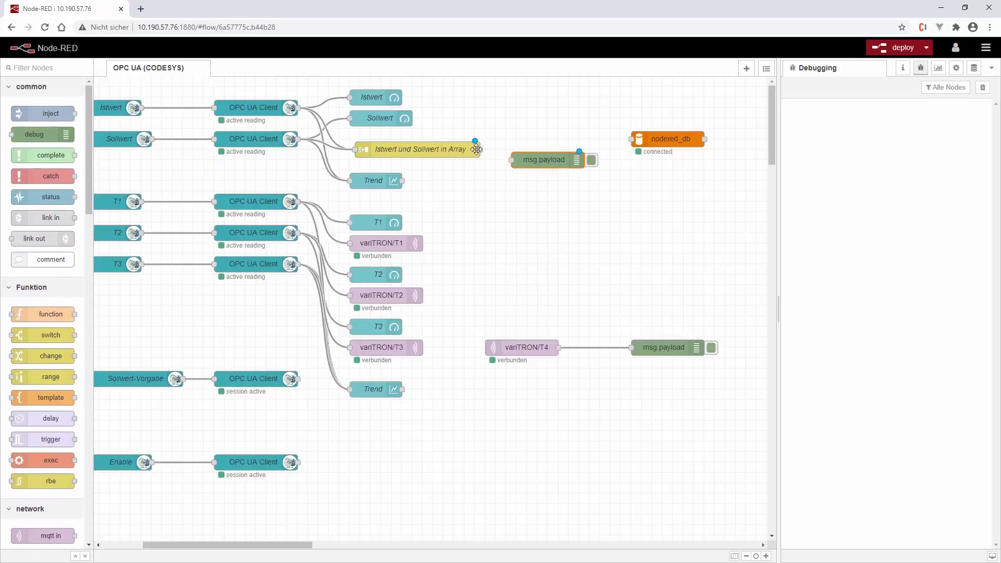
drag(480, 149, 512, 160)
click(887, 48)
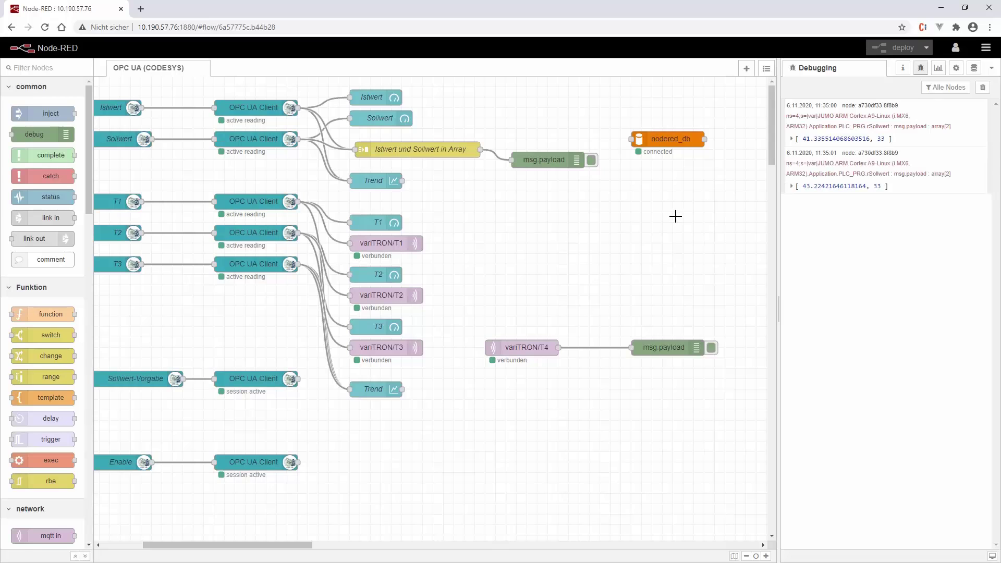
Deactivate the debug node attached to the join node and expand the first logged array message.
click(591, 160)
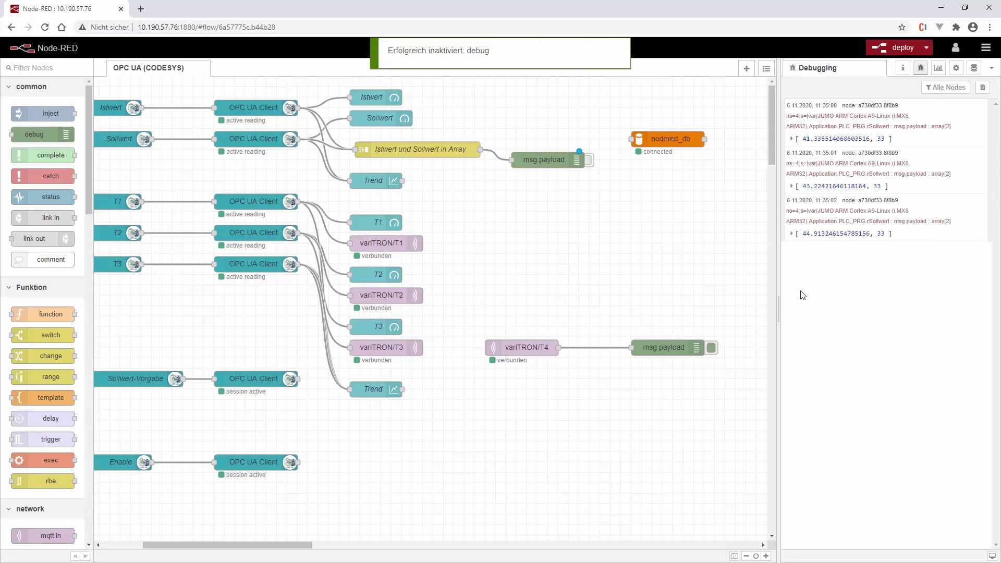
click(792, 139)
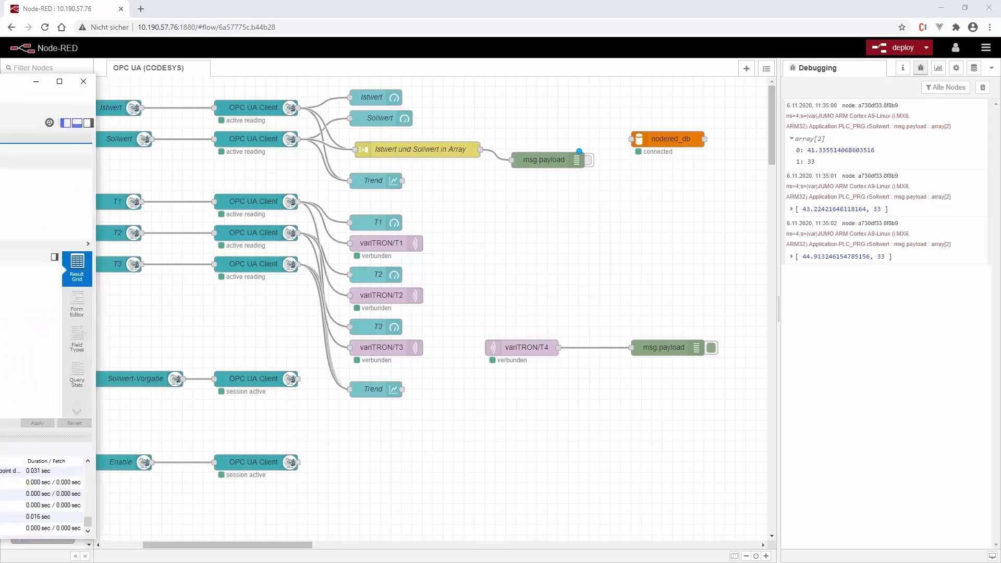
Switch to MySQL Workbench and copy the statement "INSERT into datalogger VALUES (CURRENT_TIMESTAMP,12,34)".
drag(0, 73, 508, 74)
click(373, 130)
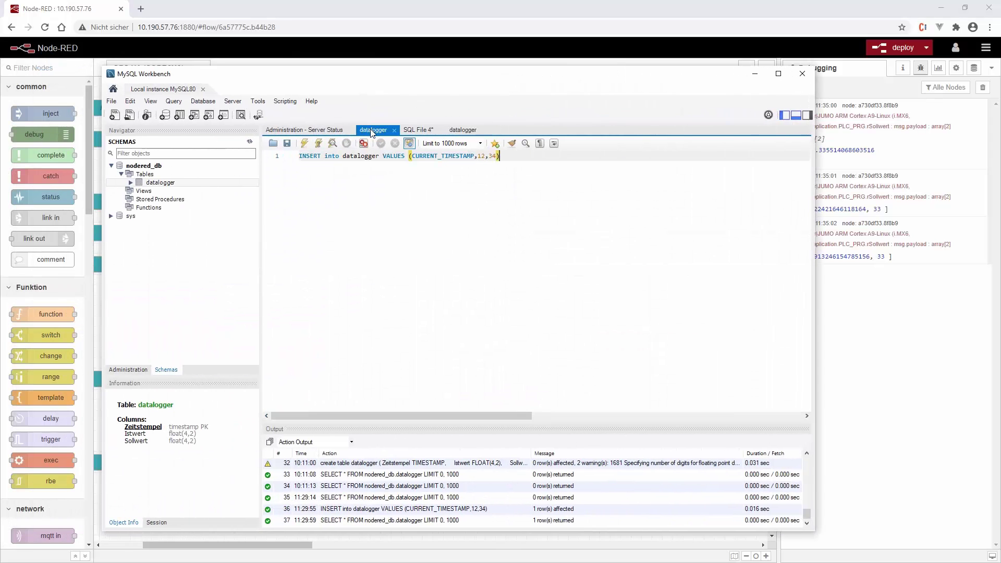
drag(531, 160, 299, 156)
right_click(315, 159)
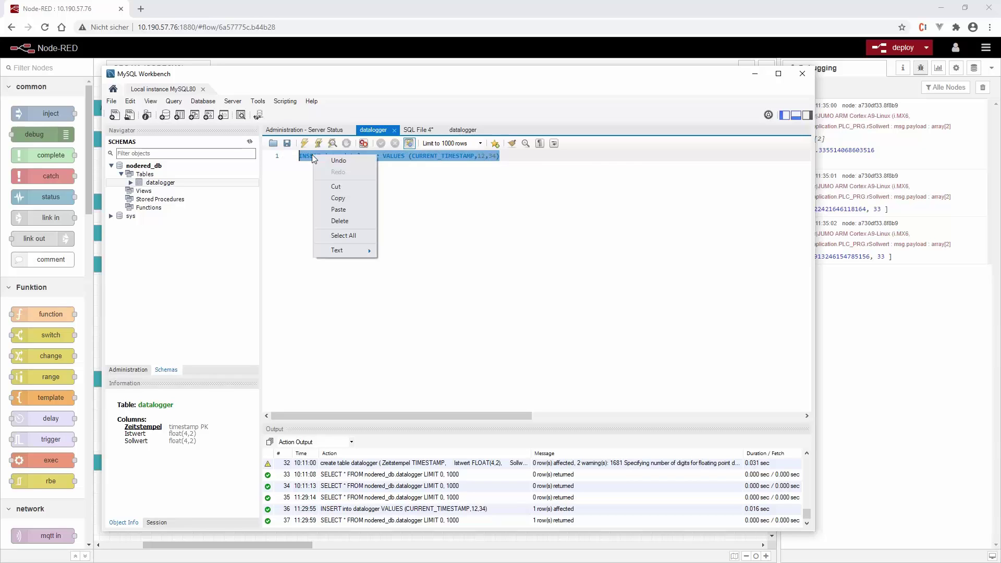
click(348, 198)
drag(537, 74, 6, 90)
Switch to Node-RED, add a function node before nodered_db and paste the copied INSERT statement into its function code.
key(alt+Tab)
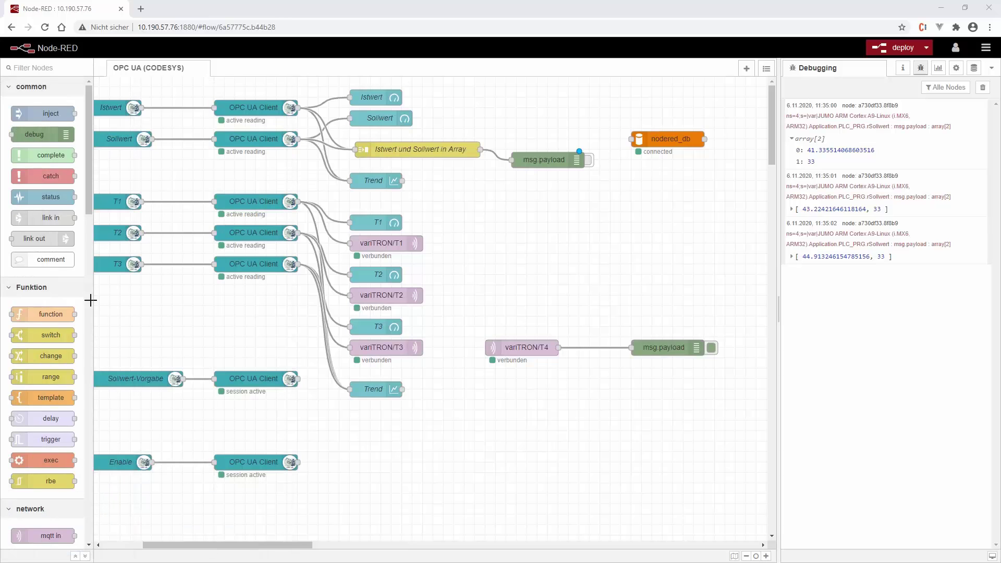
drag(44, 313, 556, 140)
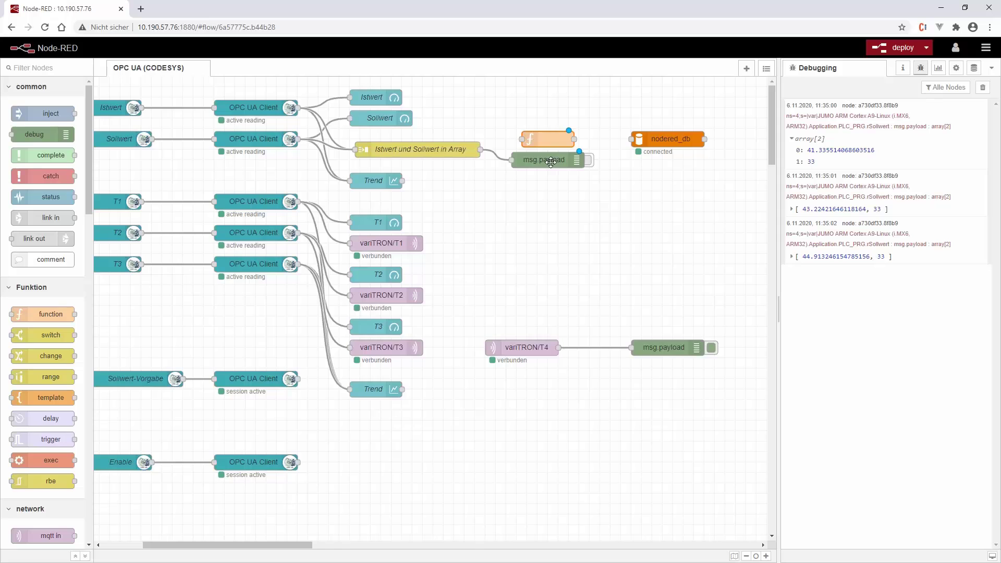
double_click(549, 139)
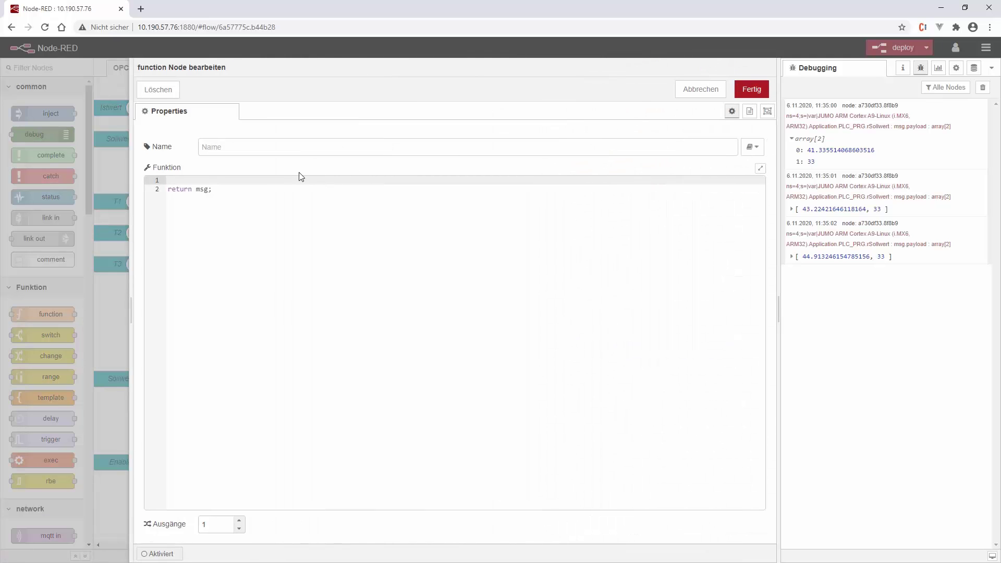
key(ctrl+v)
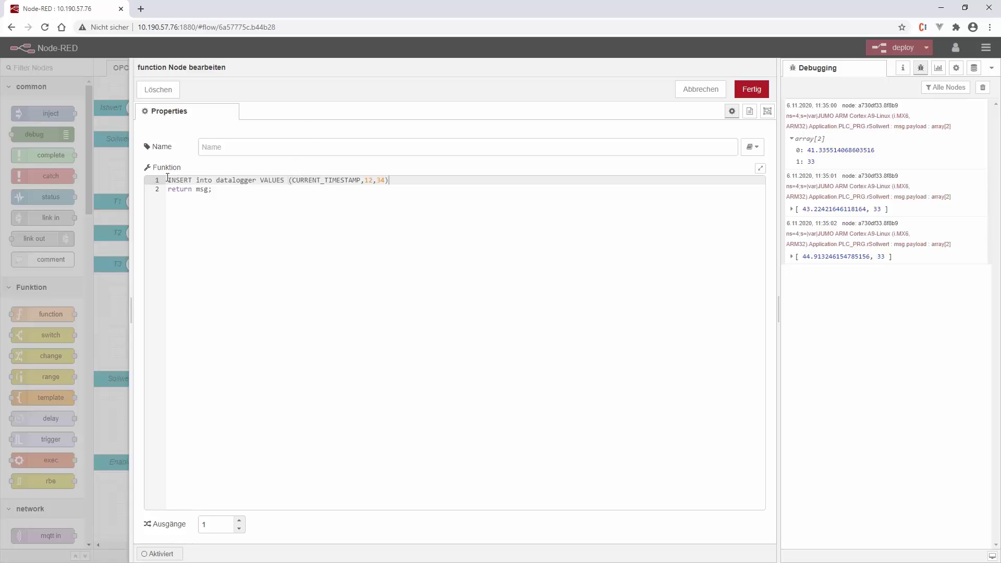
Turn the pasted INSERT statement into a quoted string assigned to msg.topic, ending with a semicolon.
text(msg.top)
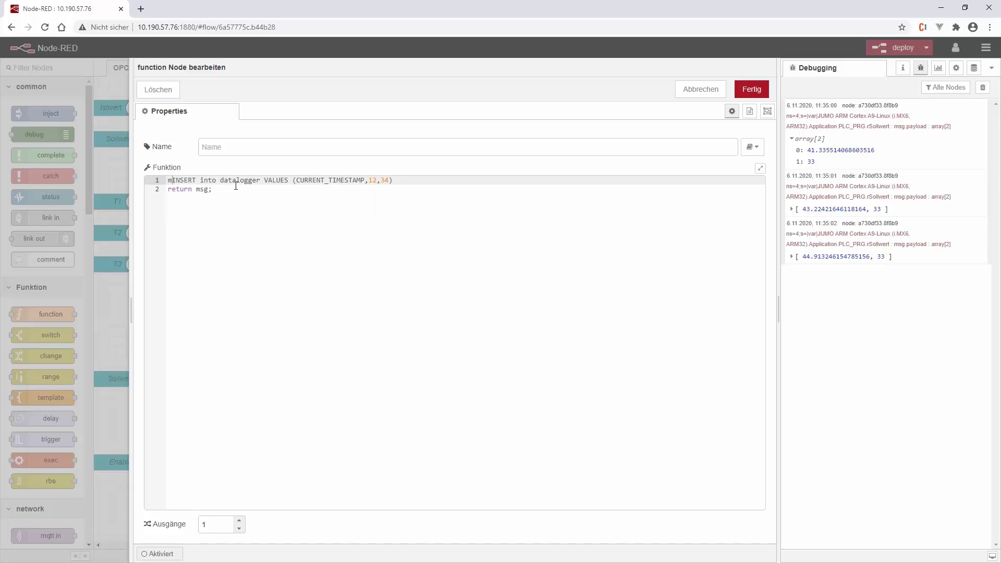
text(ic)
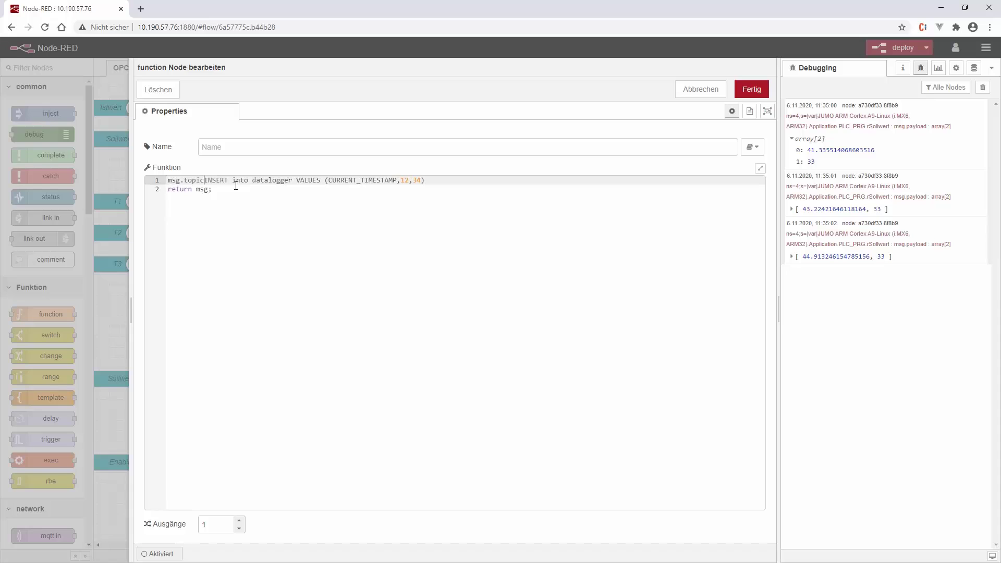
text( = )
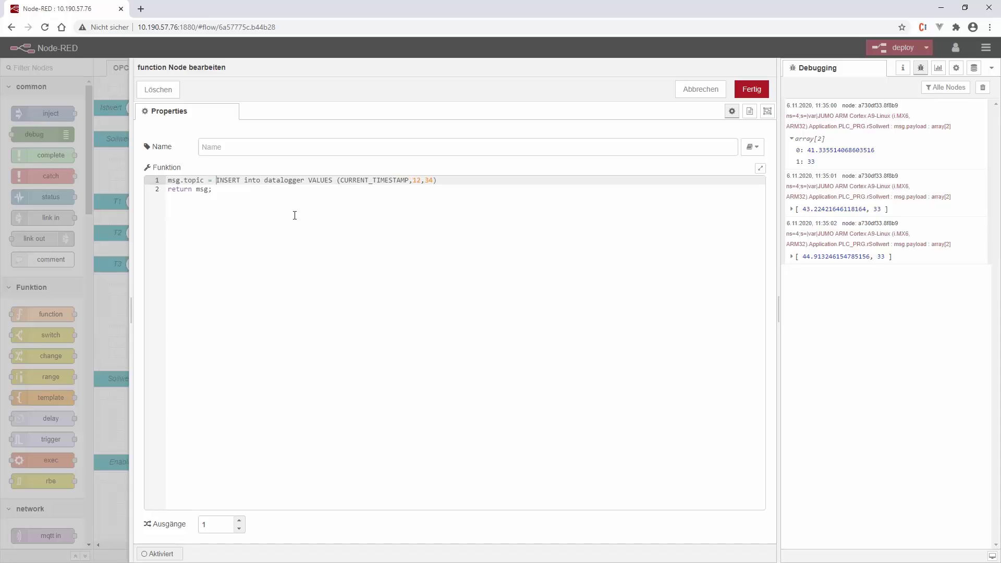
text(")
click(454, 180)
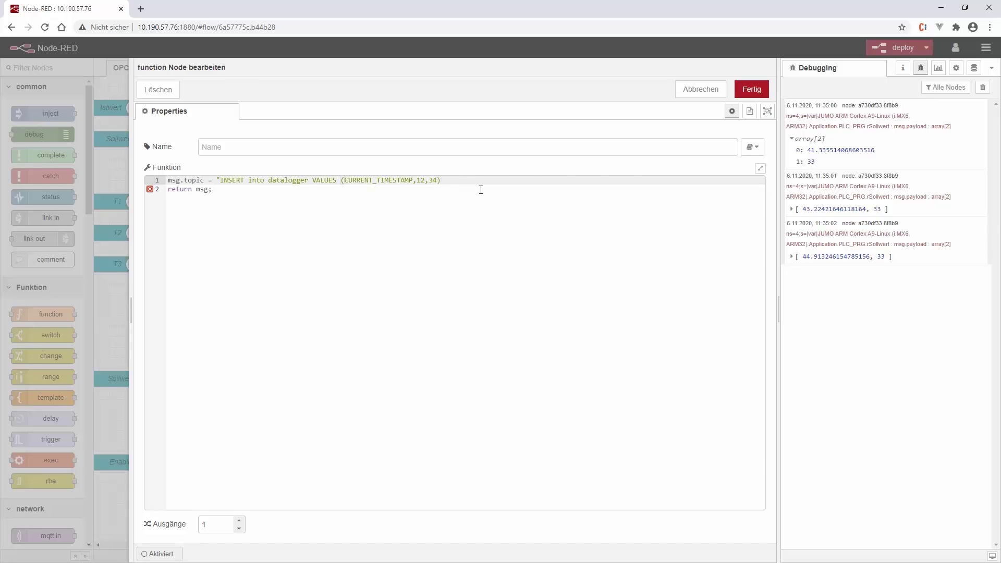
text(";)
Replace the value 12 in the INSERT string with the concatenated msg.payload[0], followed by a "," separator string.
click(435, 181)
click(417, 181)
text(" + +)
key(Left)
text(msg.payload[0] + ",")
Replace the value 34 in the INSERT string with the concatenated msg.payload[1] and accept the function node's settings.
key(Delete)
key(Delete)
key(Delete)
key(Delete)
key(Delete)
key(ctrl+v)
key(Left)
key(BackSpace)
text(1+)
click(470, 196)
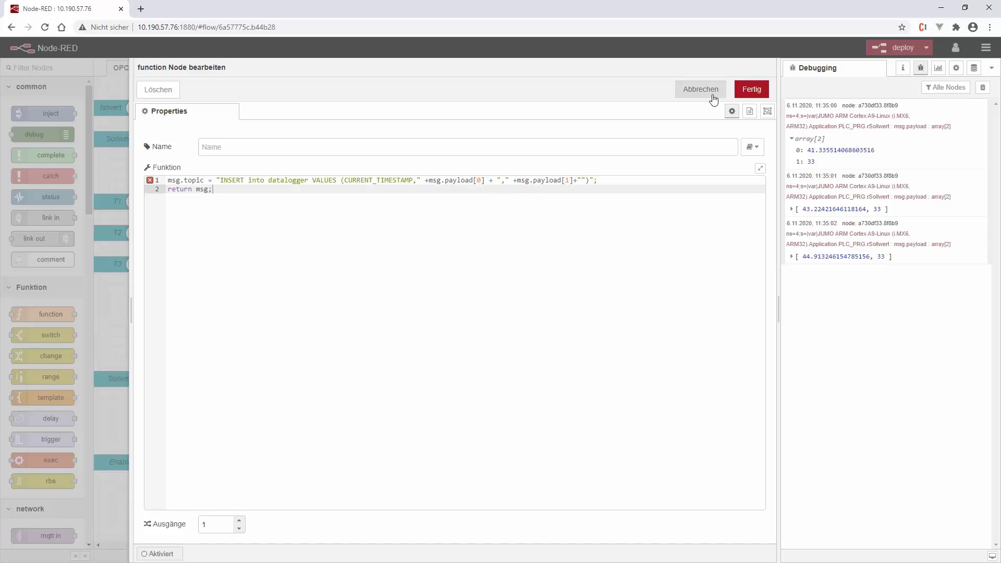
click(749, 91)
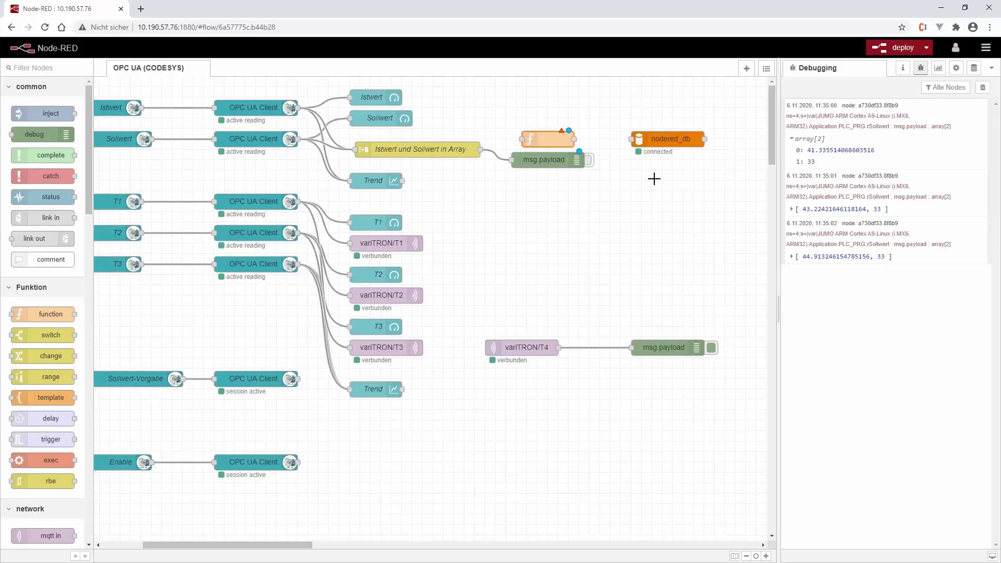
Name the function node "Insert-String erstellen", remove the surplus quotation mark before the closing parenthesis in its code, and accept.
double_click(548, 140)
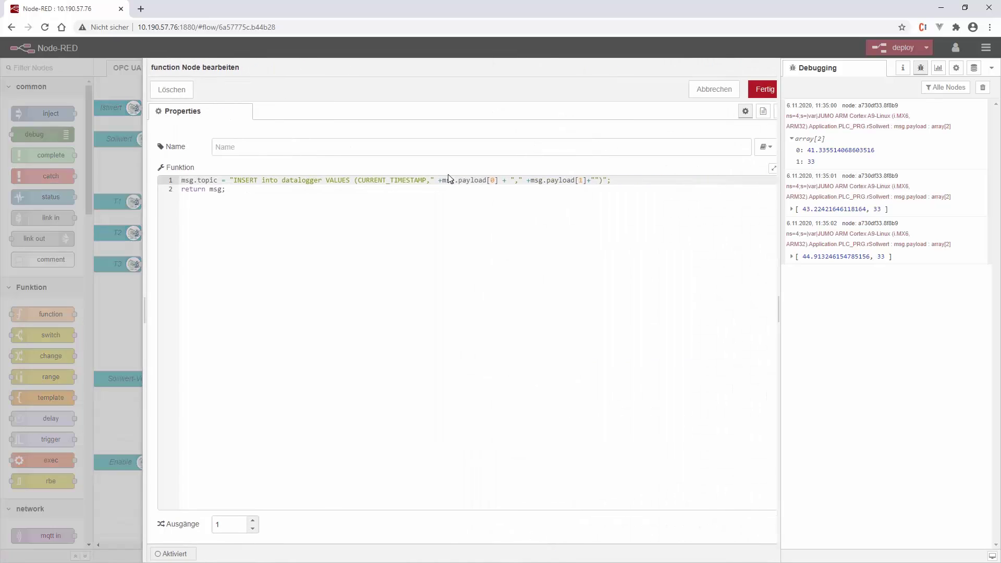
click(262, 147)
text(Insert)
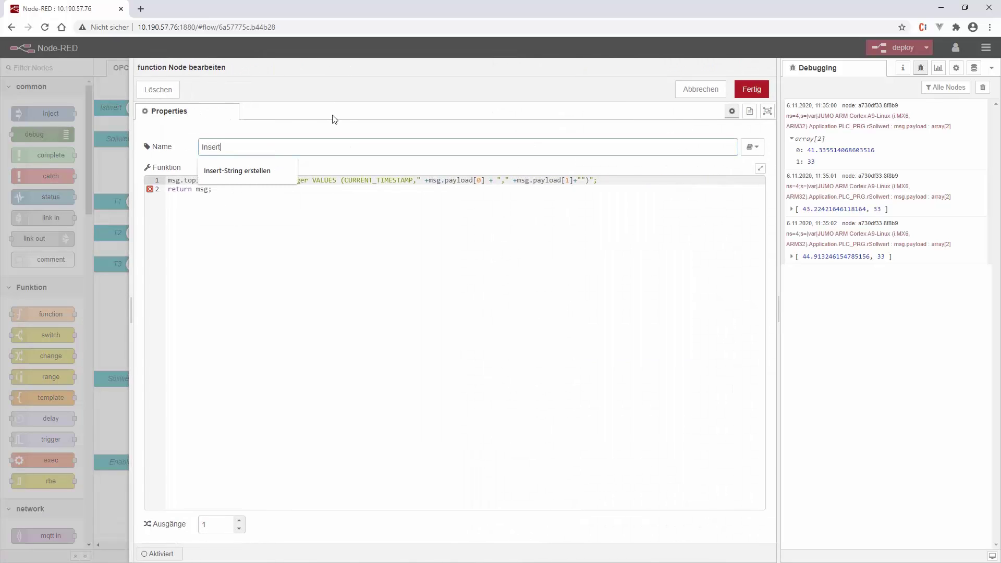
key(Down)
key(Return)
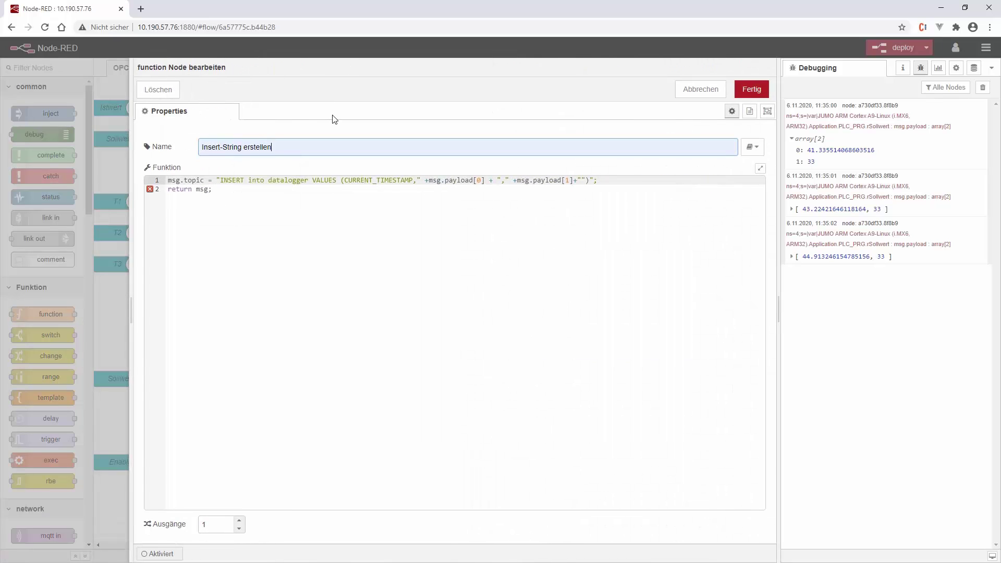
click(582, 180)
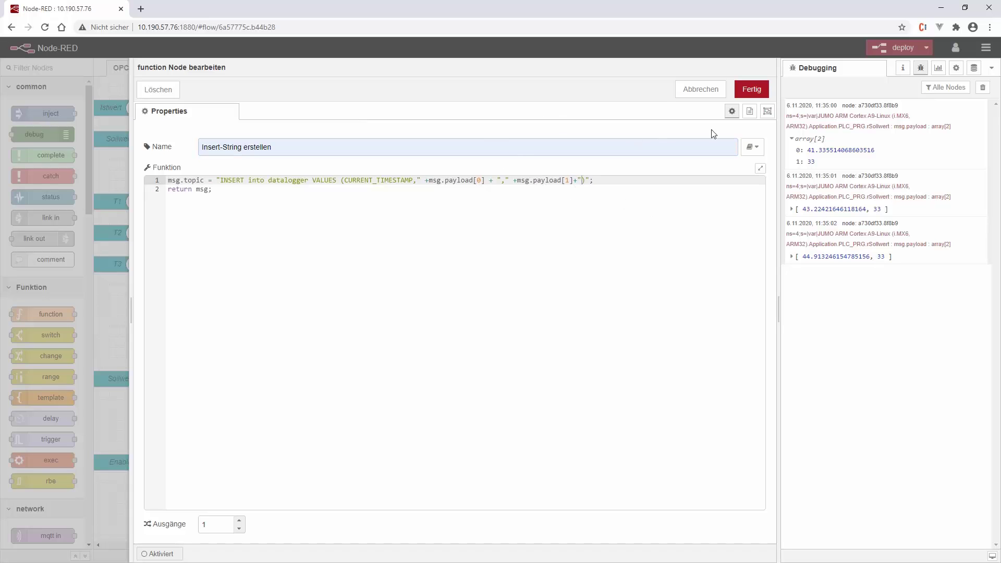
click(750, 93)
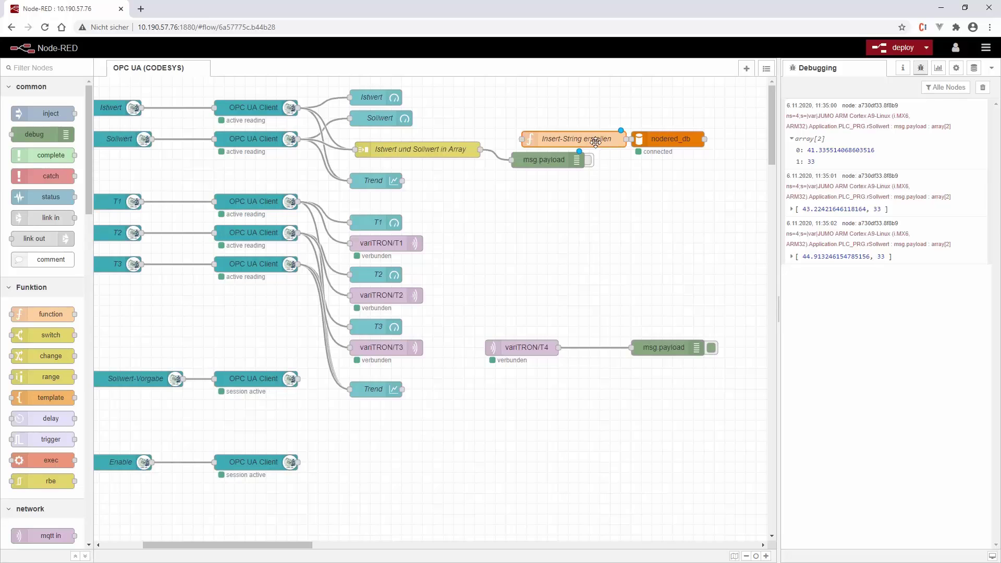
Rearrange the function, nodered_db and debug nodes to make room, and connect the join node's output to "Insert-String erstellen".
drag(590, 139, 589, 128)
drag(672, 142, 724, 131)
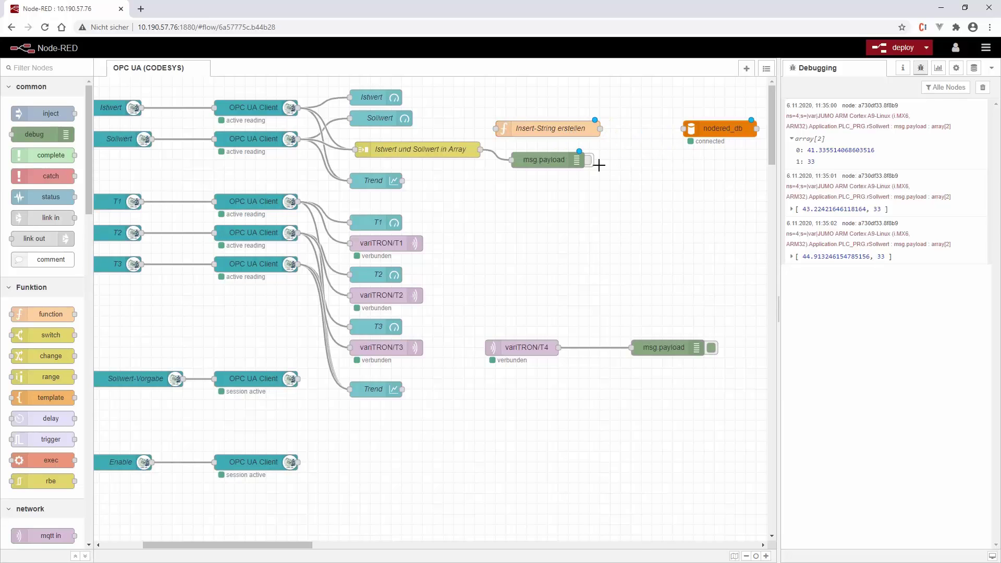
drag(558, 161, 564, 229)
drag(545, 129, 566, 150)
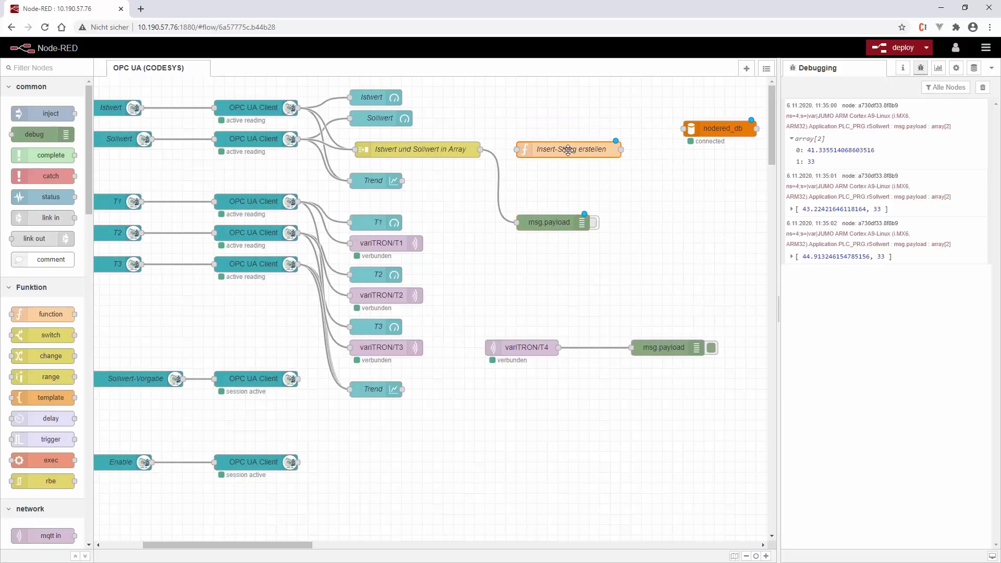
drag(481, 150, 516, 150)
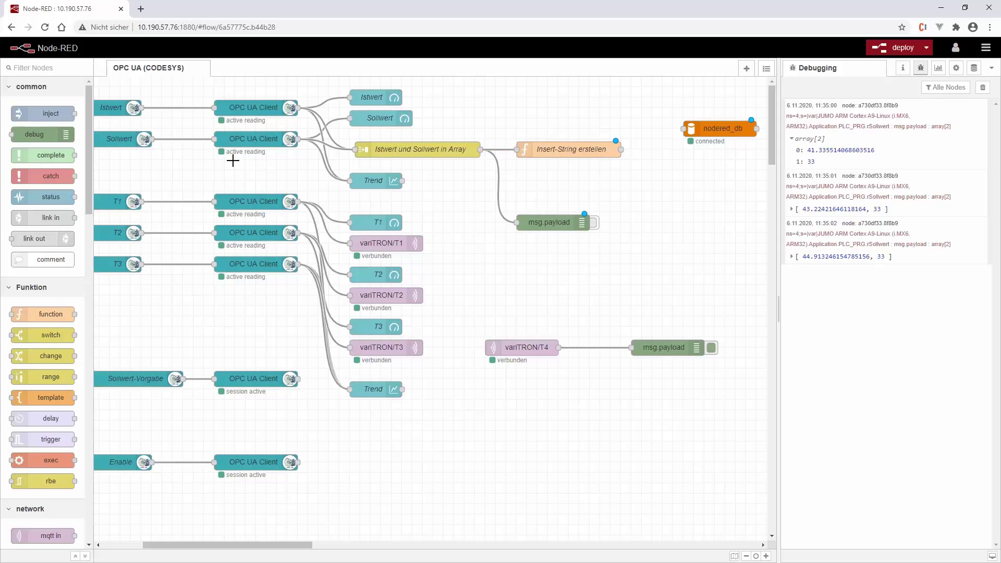
Connect a new debug node to the output of "Insert-String erstellen" and deploy the flow.
drag(37, 135, 697, 191)
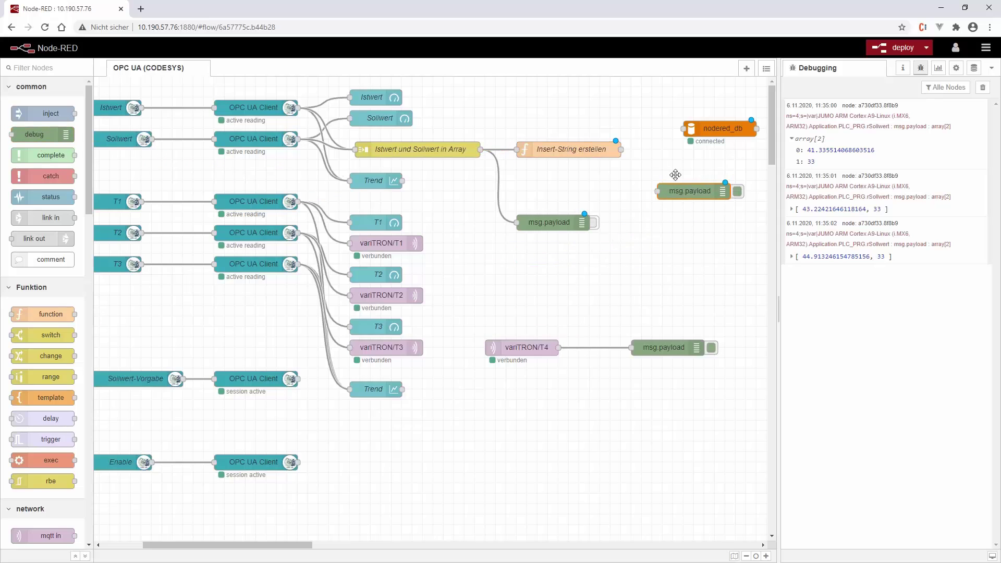
drag(622, 151, 659, 191)
click(892, 48)
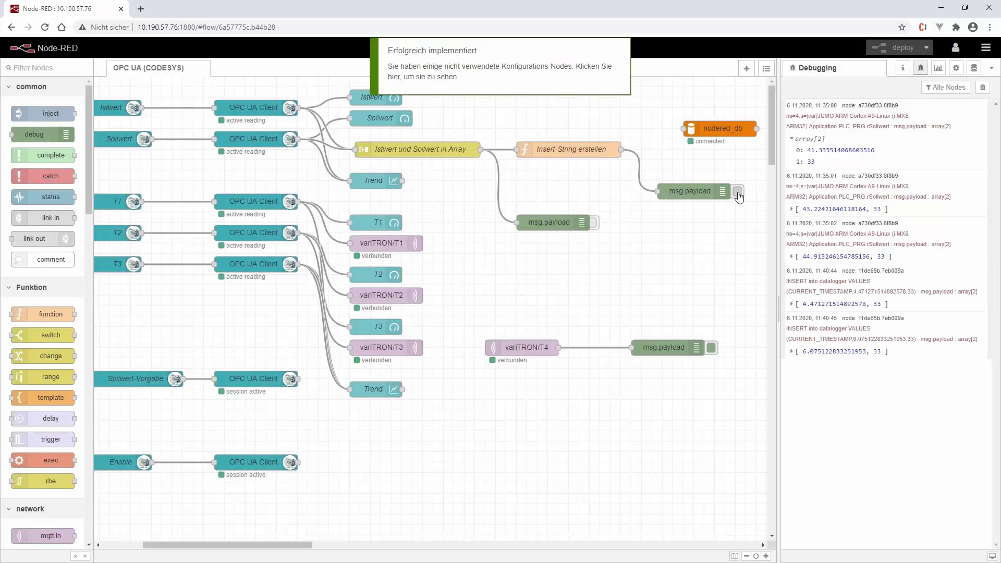
Deactivate the debug node on "Insert-String erstellen", then deploy the flow with that function node wired to nodered_db.
click(738, 193)
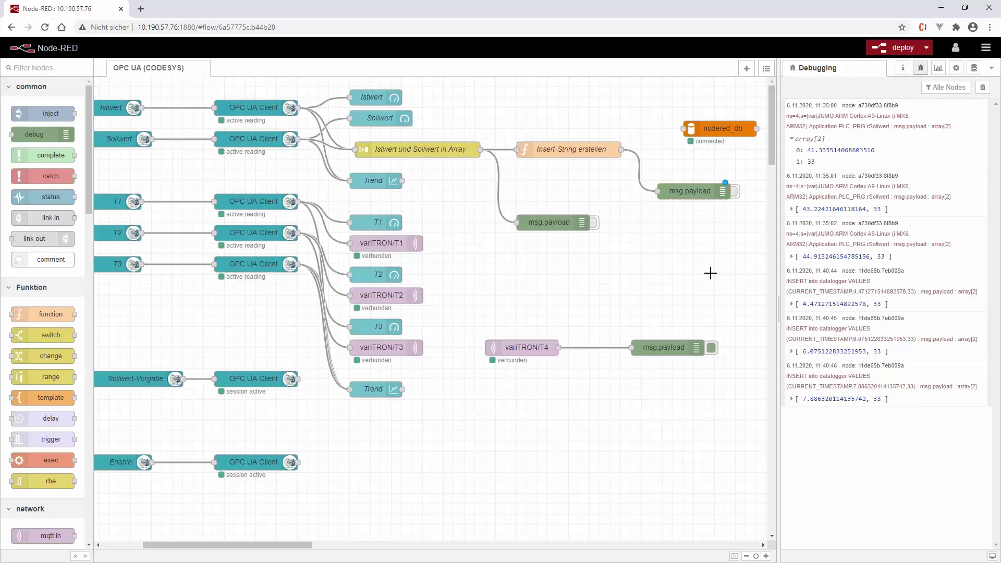
drag(621, 150, 684, 129)
click(878, 48)
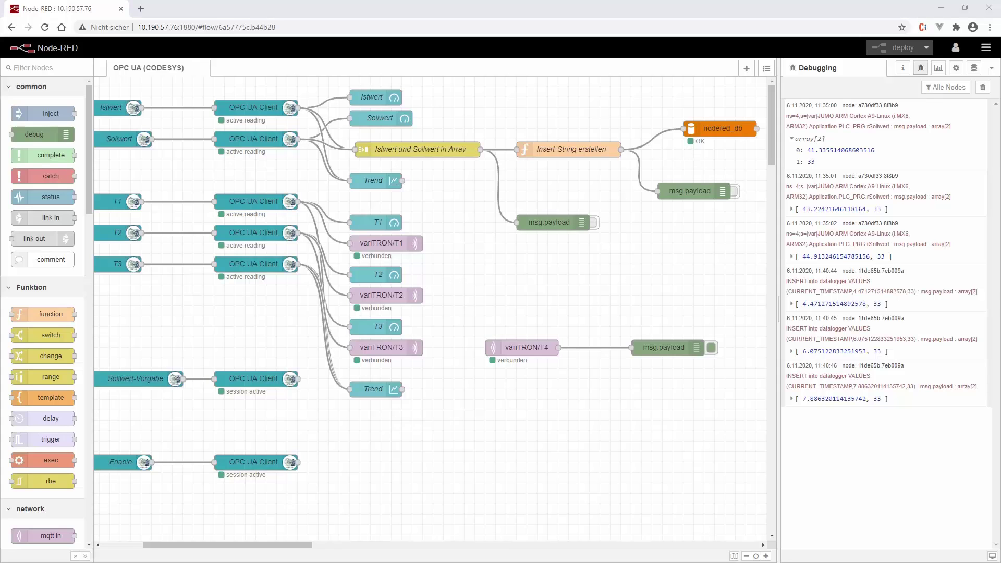
Switch to MySQL Workbench and run the SELECT query on nodered_db.datalogger twice to check the logged rows.
drag(0, 56, 562, 41)
click(520, 96)
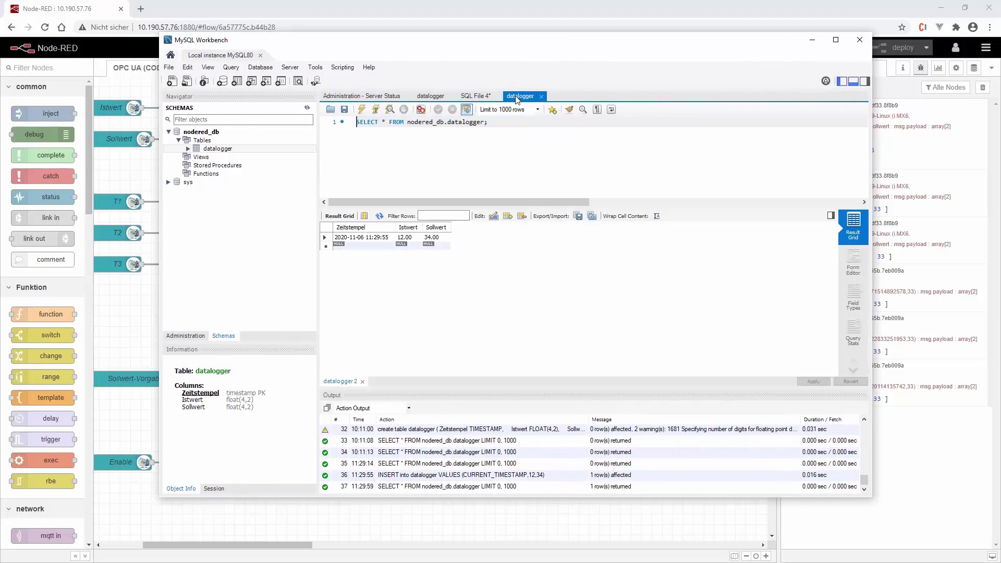
click(361, 109)
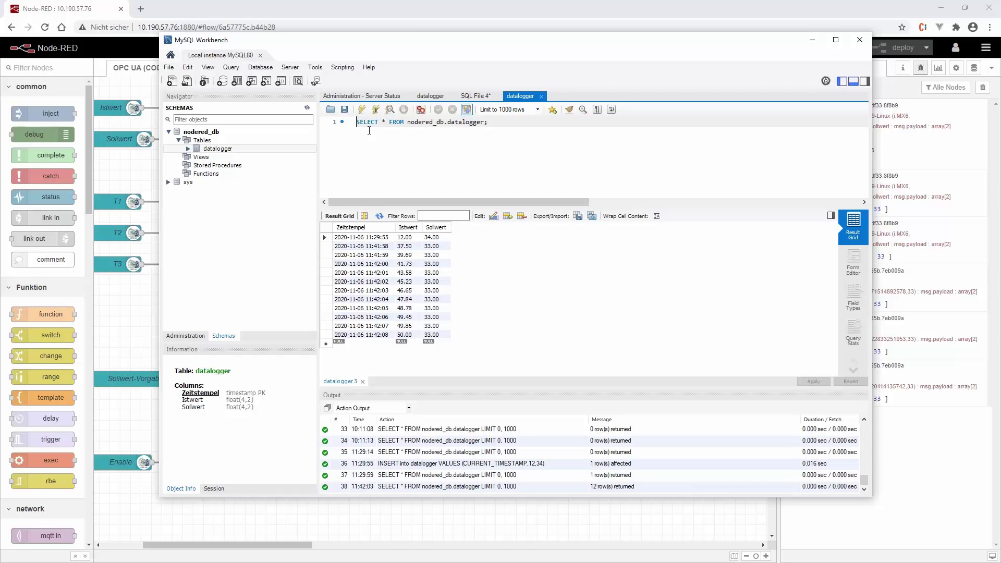
click(362, 109)
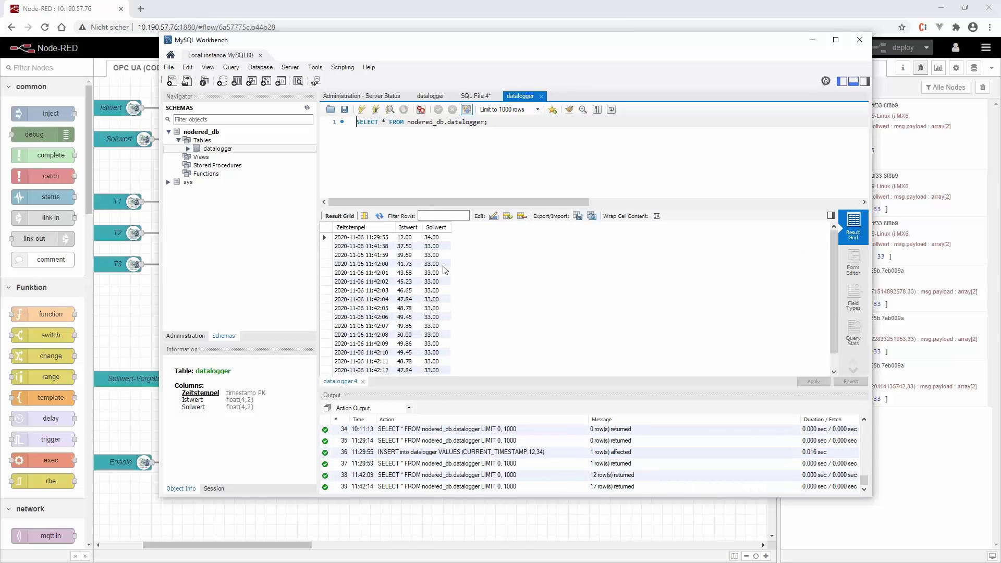